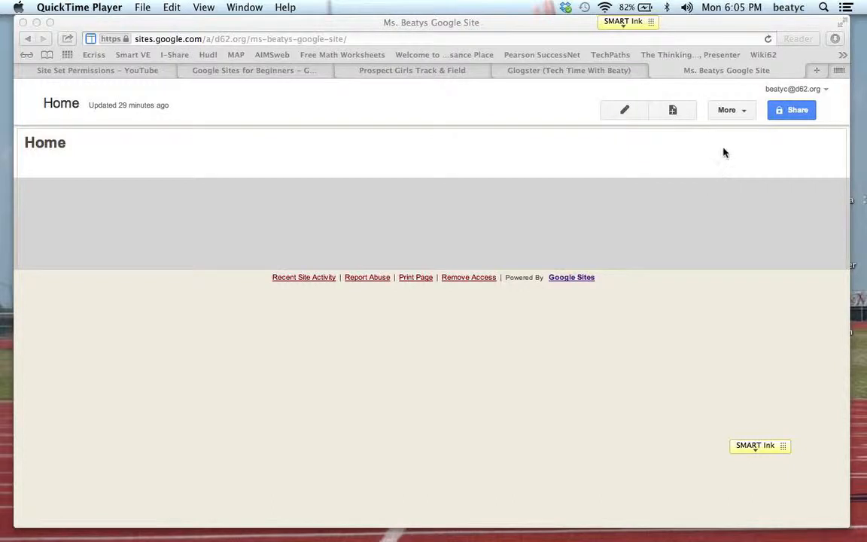
Step: Open the site layout for editing and enable the header
click(746, 116)
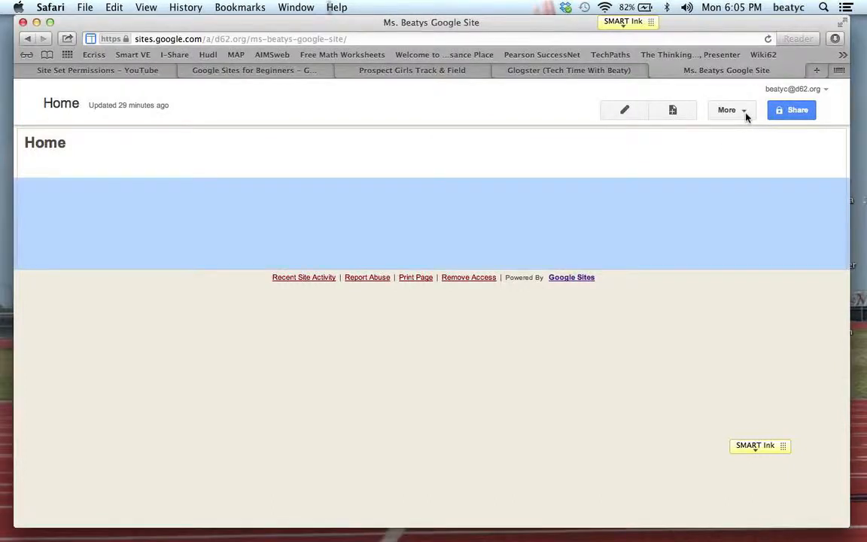
click(746, 117)
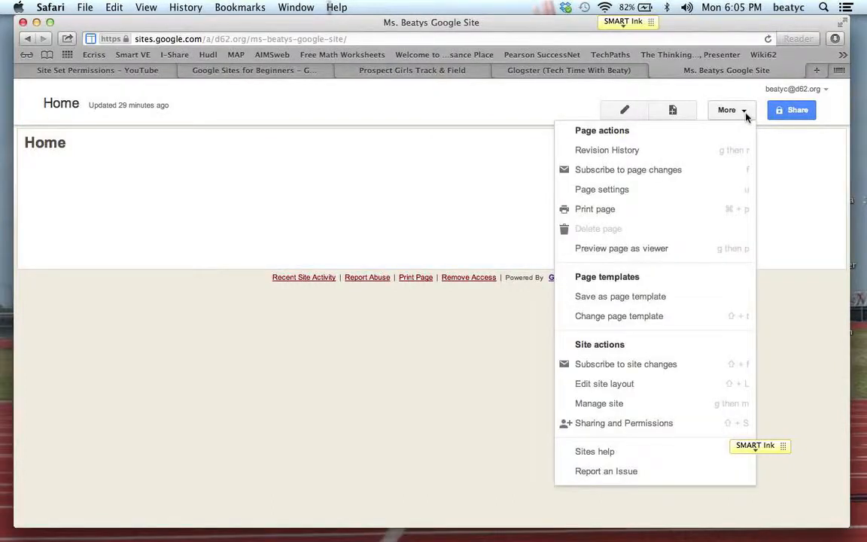
click(694, 387)
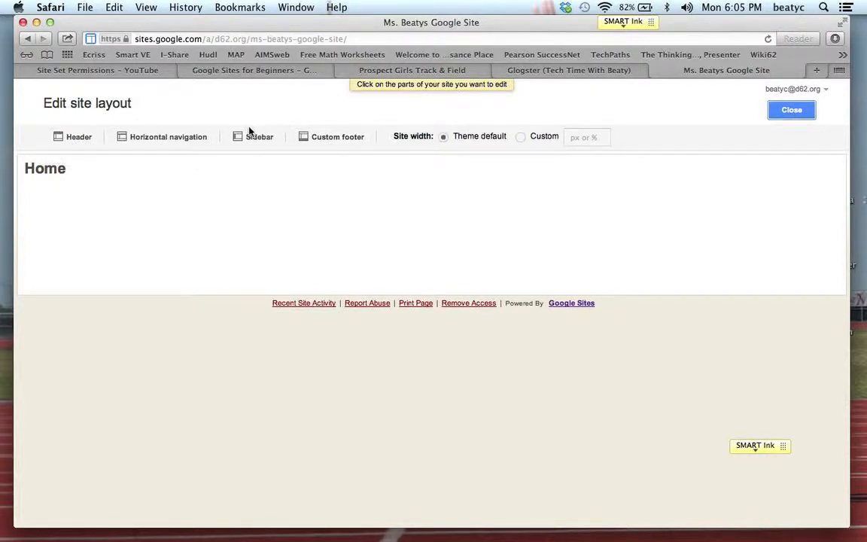
click(85, 138)
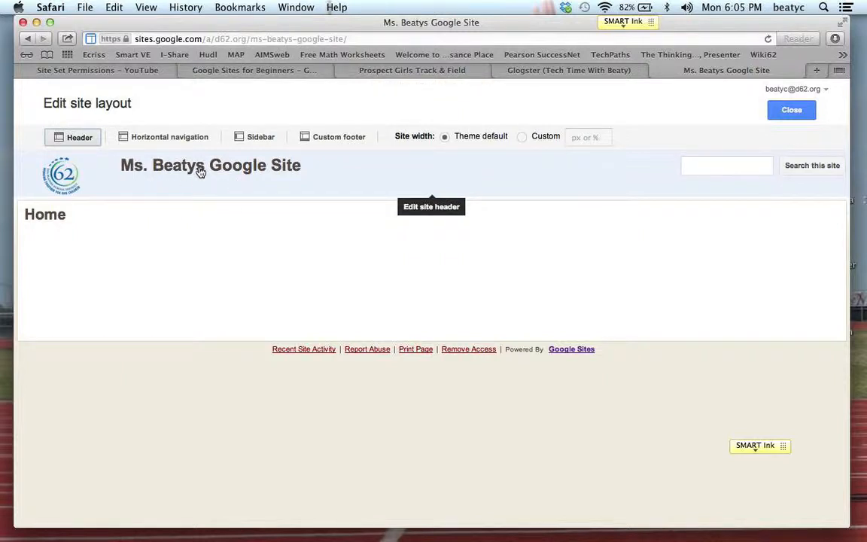
Step: Configure the site header with logo-size height, middle vertical alignment, Center horizontal alignment and no logo
click(200, 171)
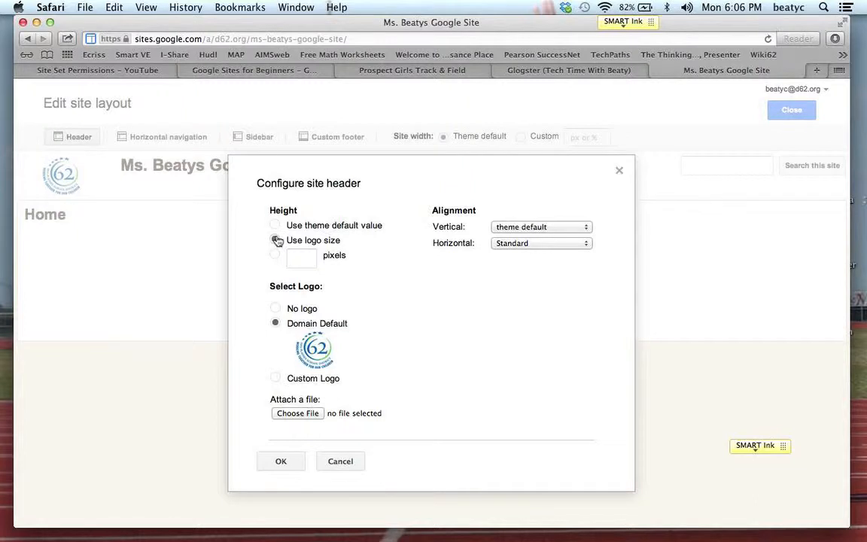
click(277, 240)
click(586, 228)
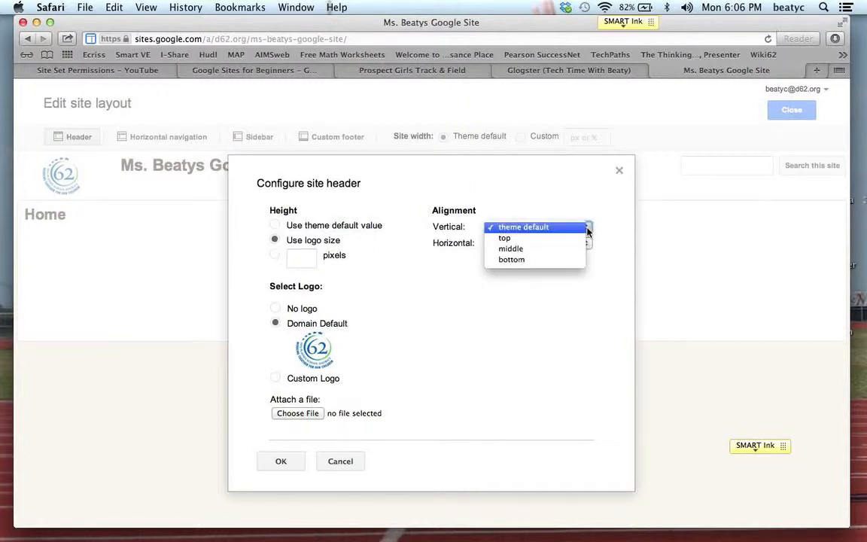
click(584, 248)
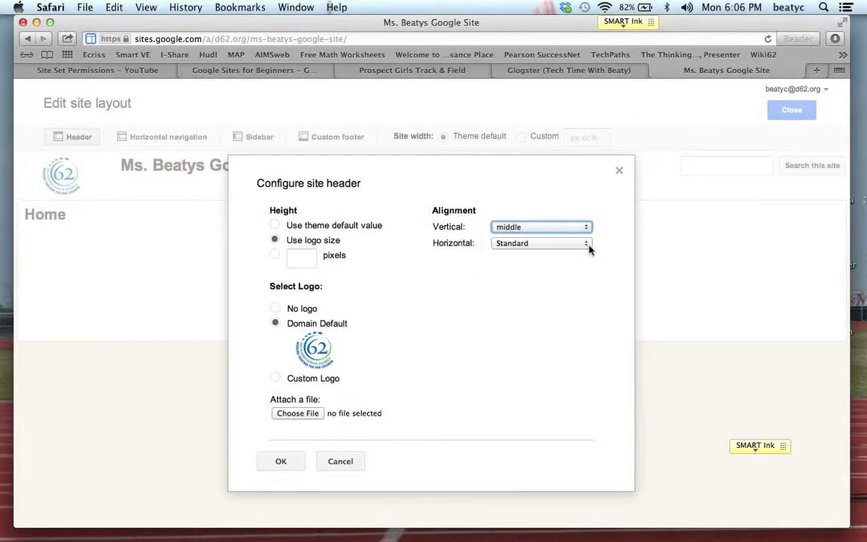
click(586, 244)
click(530, 254)
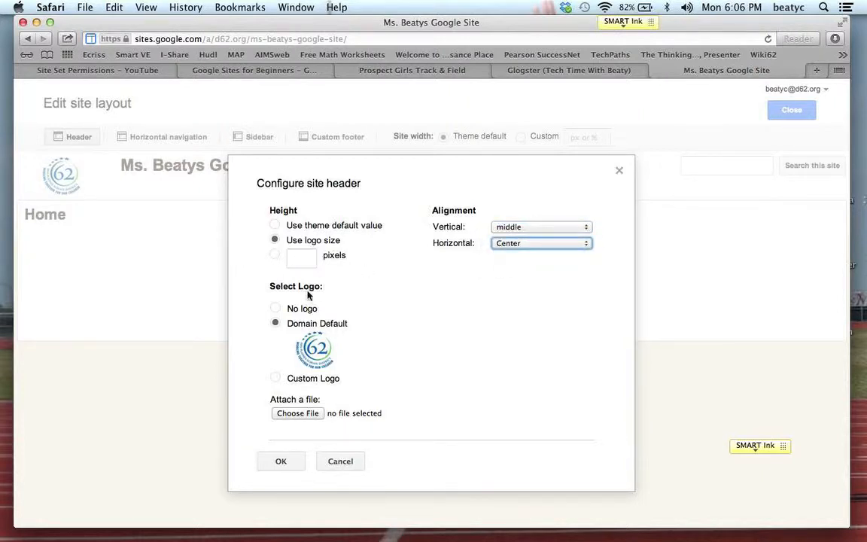
click(275, 308)
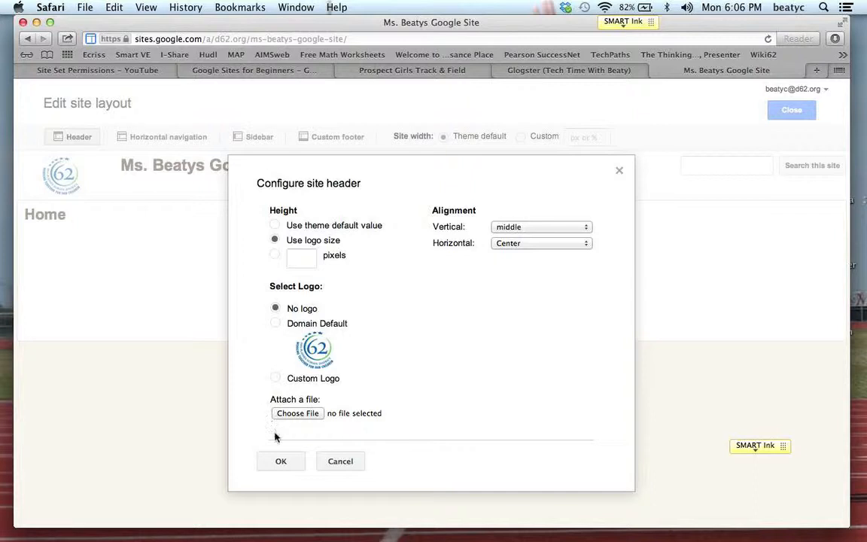
click(282, 461)
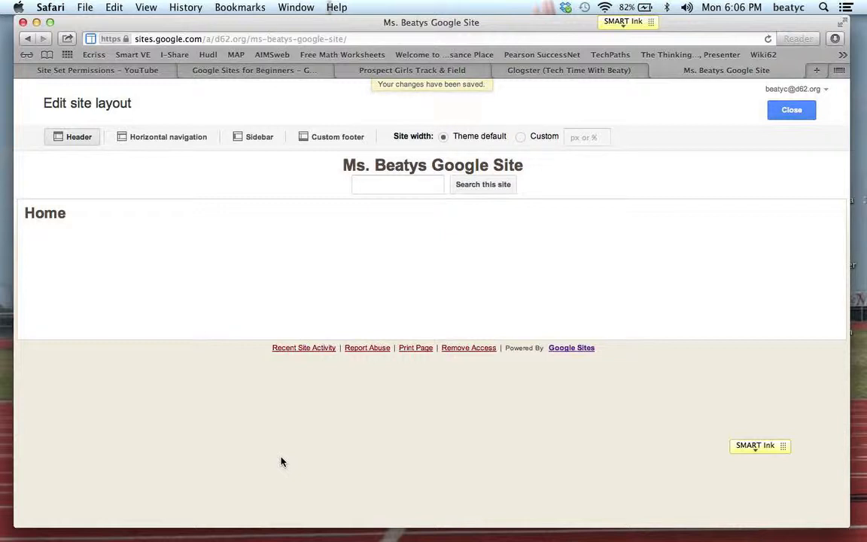
Step: Set the site header's horizontal alignment to Standard and its logo to Domain Default
click(361, 179)
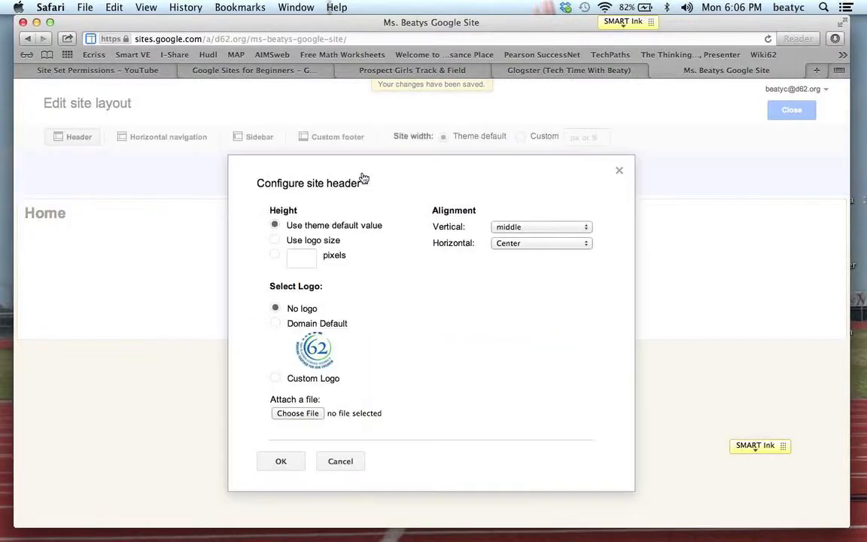
click(584, 243)
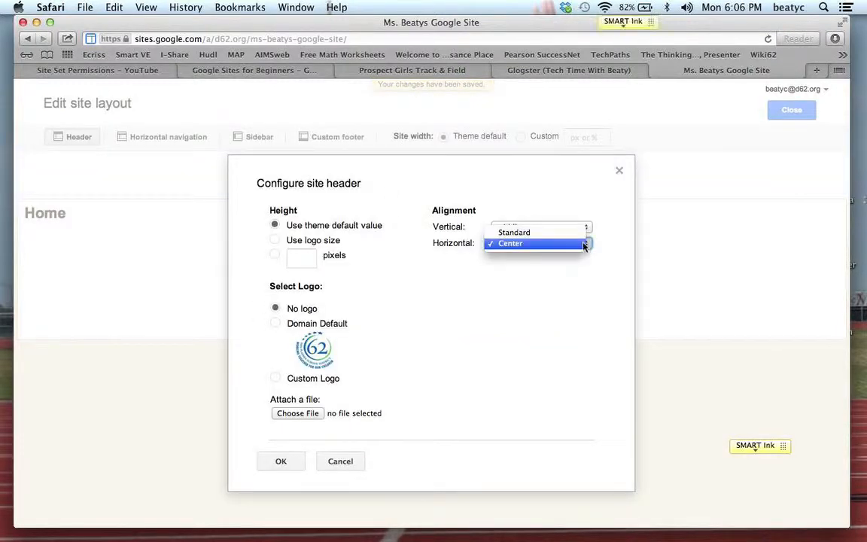
click(577, 232)
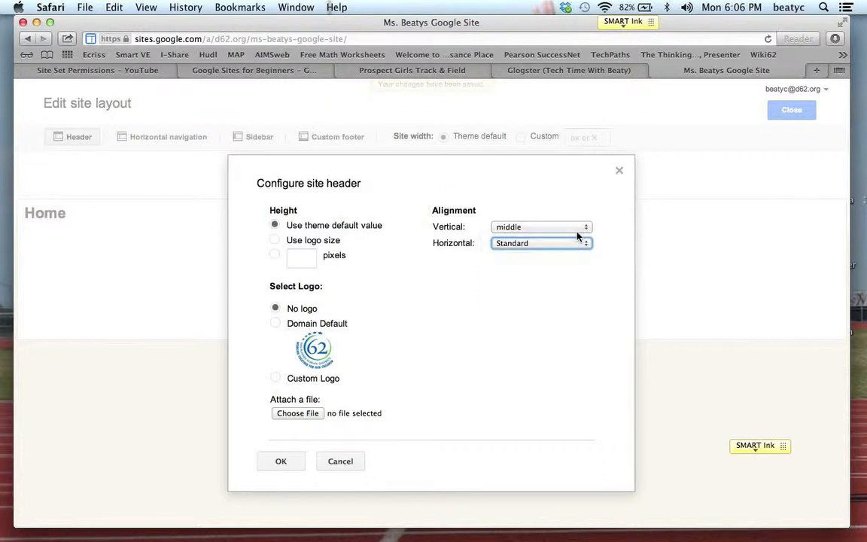
click(275, 323)
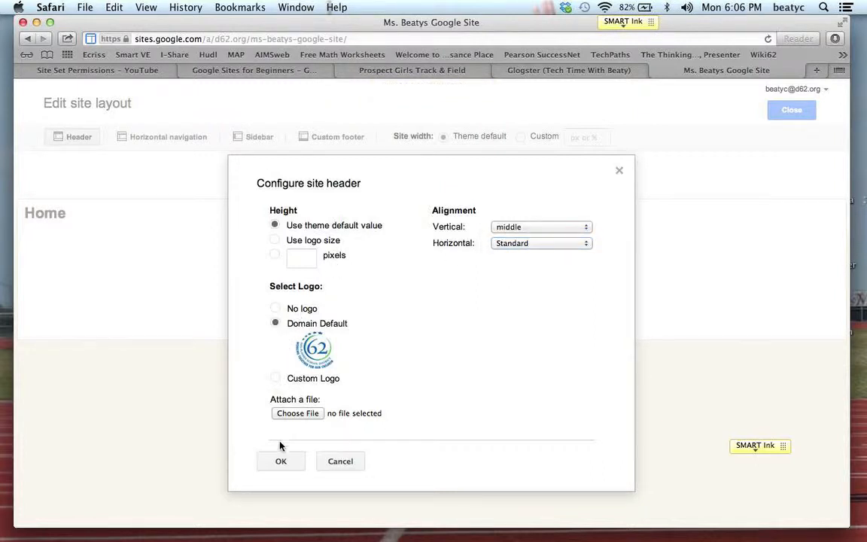
click(280, 462)
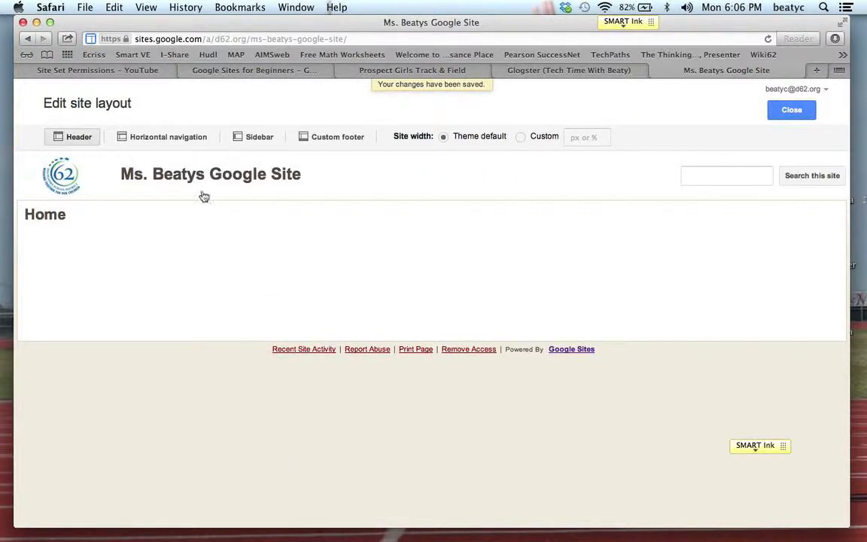
Step: Turn the site header off and on again, and set it to use no logo
click(89, 140)
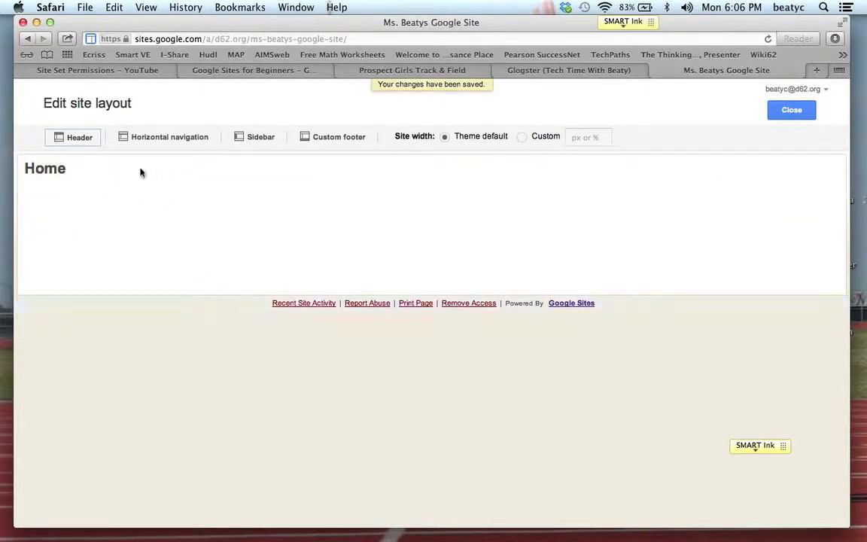
click(92, 141)
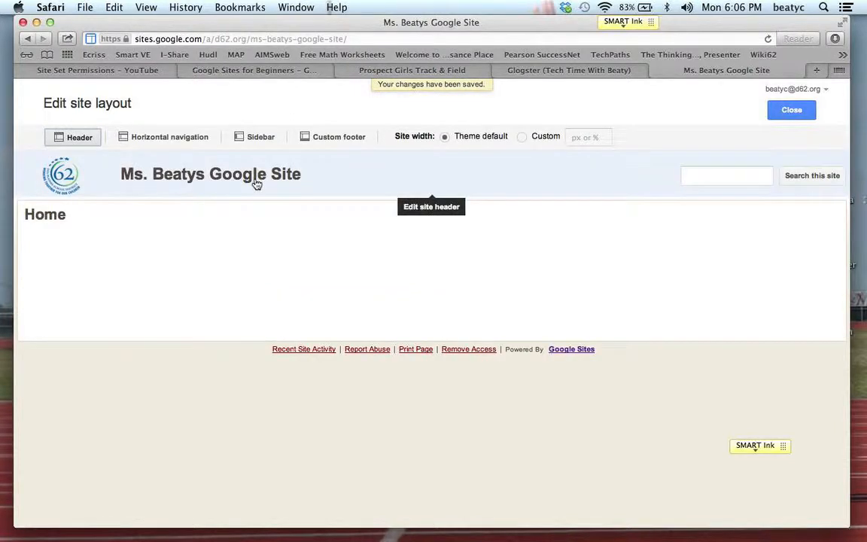
double_click(257, 184)
click(257, 184)
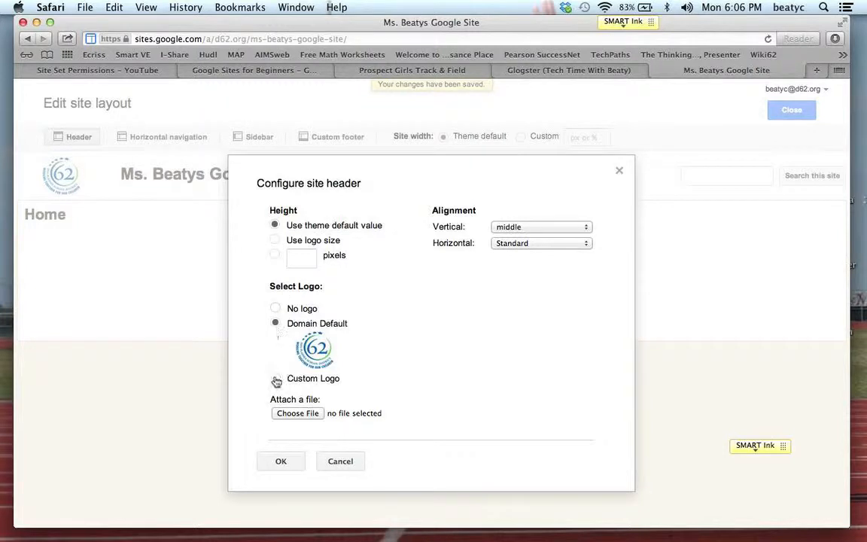
click(274, 308)
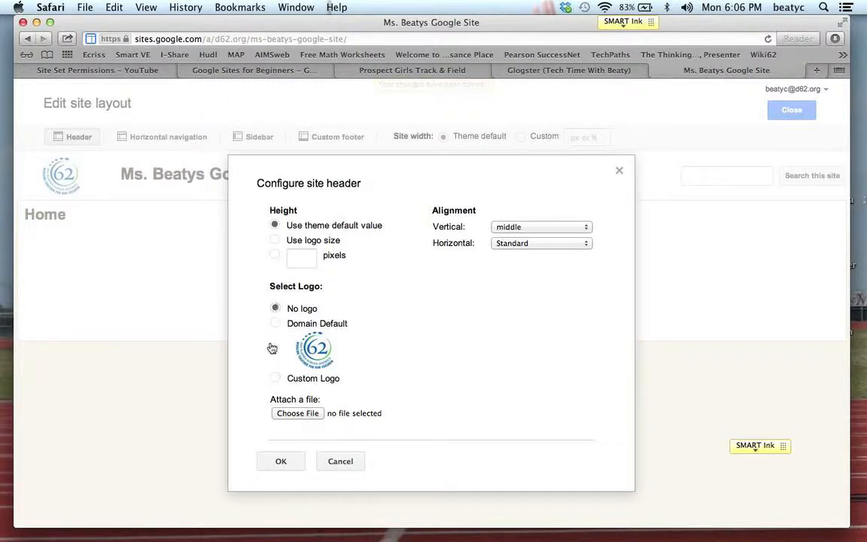
click(282, 460)
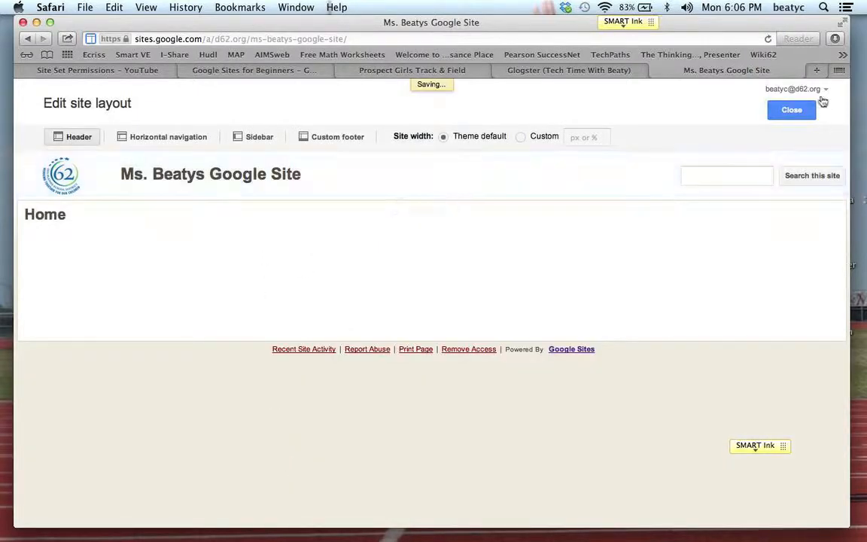
Step: Search Google Images for "school" in a new tab and take a screenshot of the "Back to School" banner picture
click(817, 71)
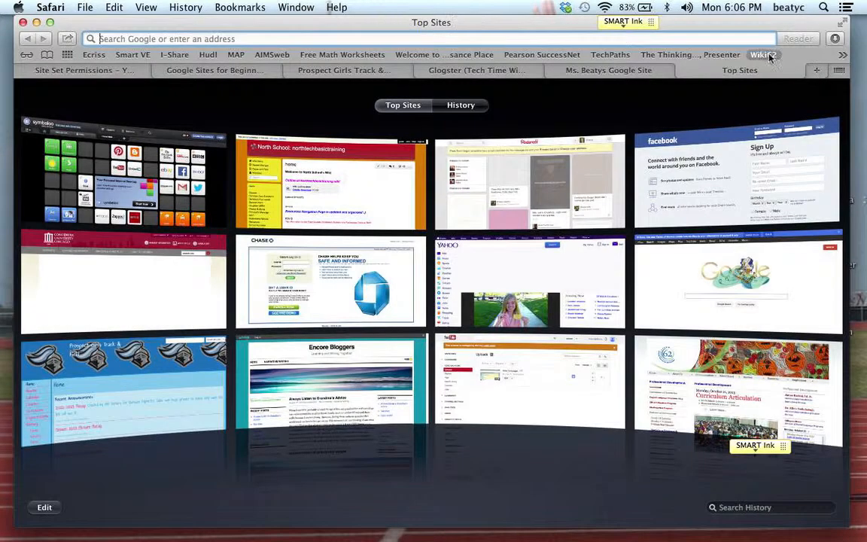
click(744, 39)
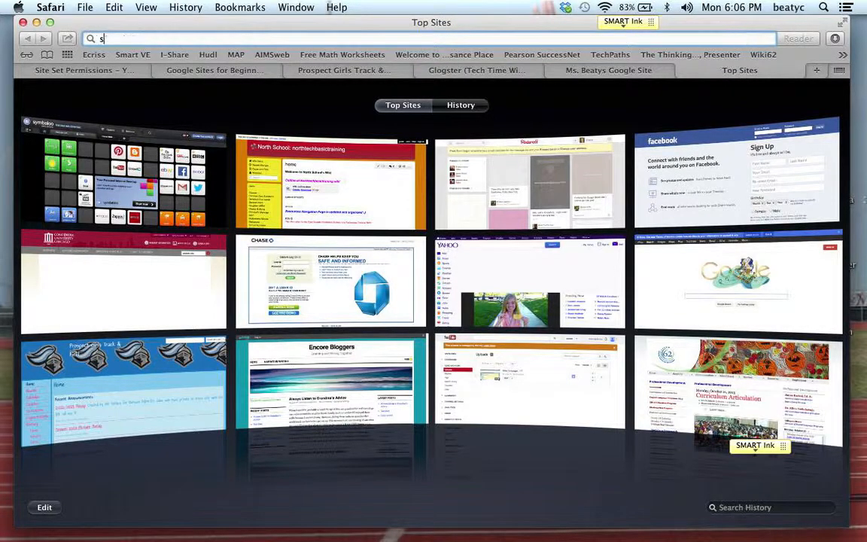
text(school)
key(Return)
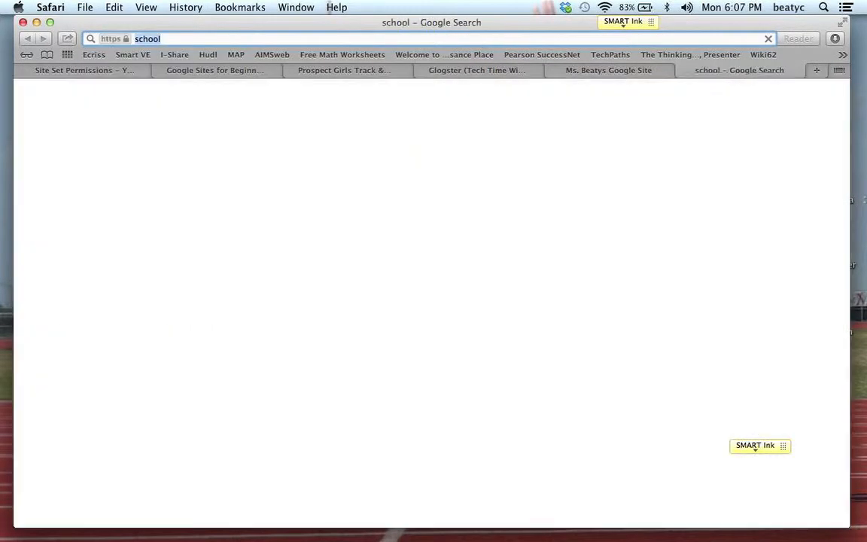
click(127, 90)
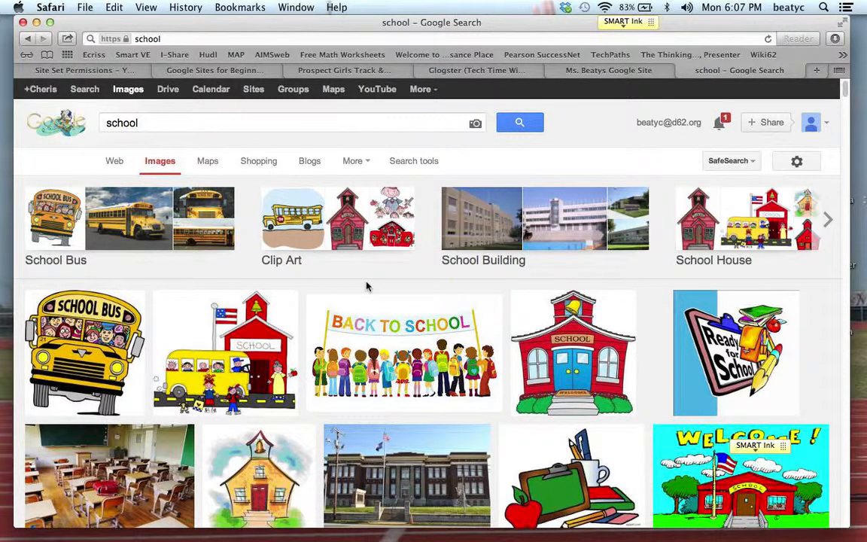
key(super+shift+4)
drag(309, 298, 499, 404)
Step: Back in the site layout, attach the desktop file "Screen Shot 2013-10-21 at 6.07.16 PM" as the site header's logo
click(595, 72)
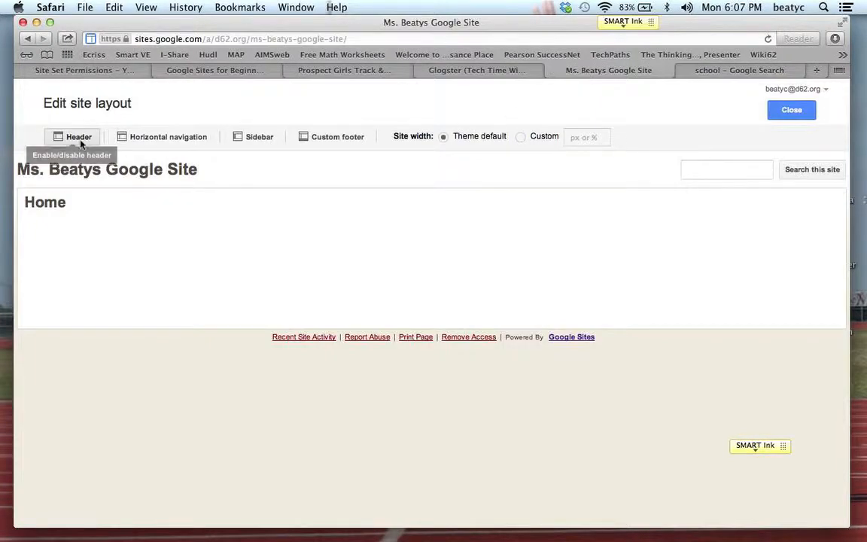
click(154, 162)
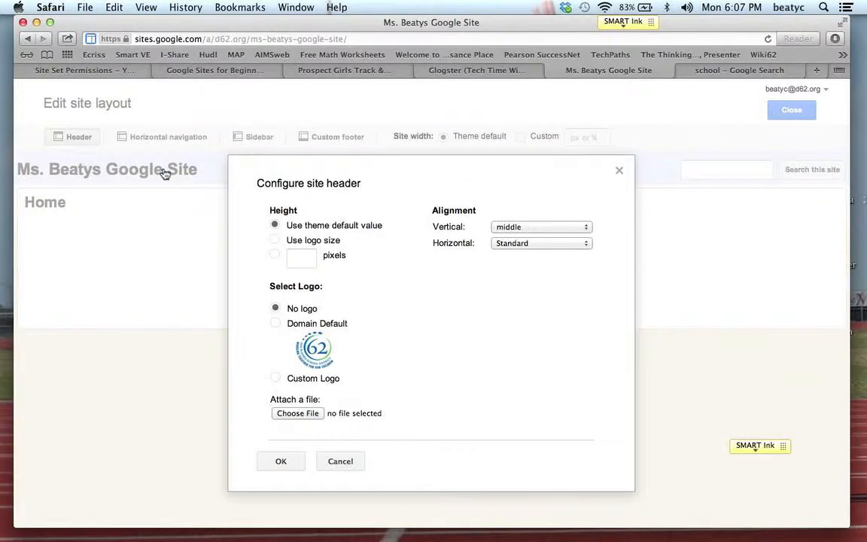
click(295, 416)
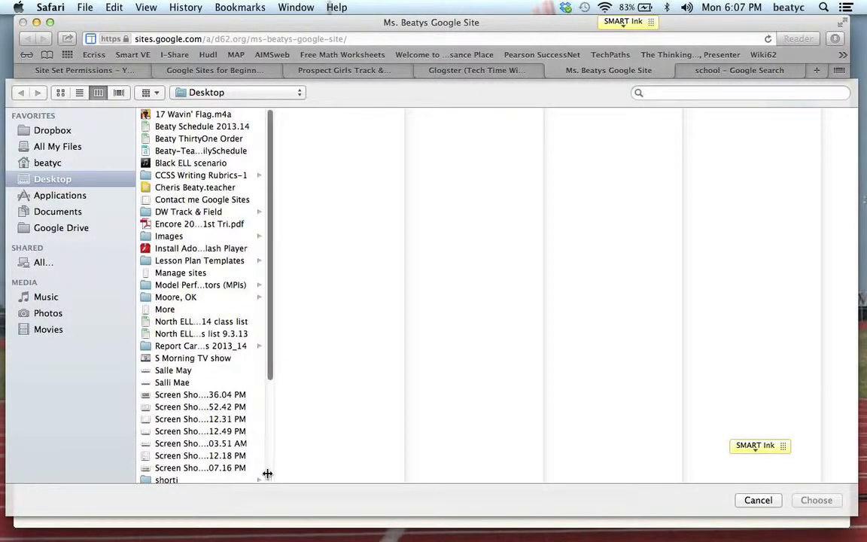
drag(274, 474, 402, 472)
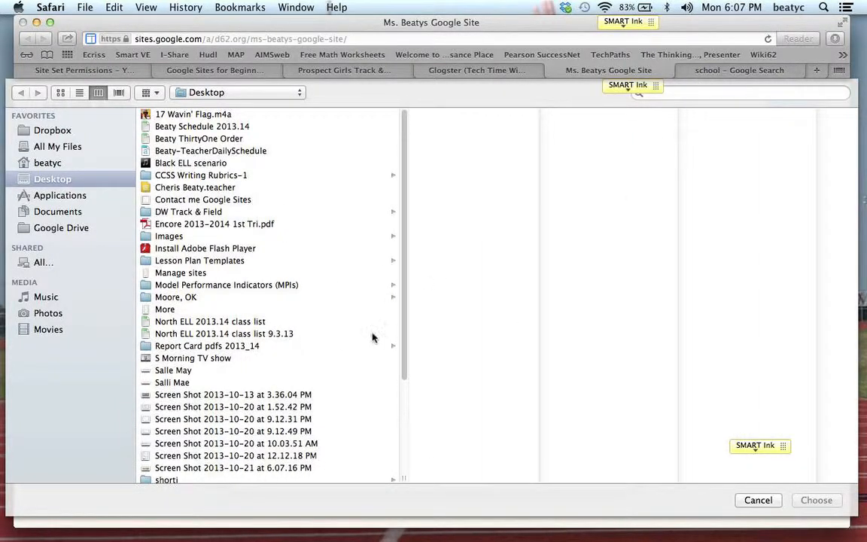
click(241, 468)
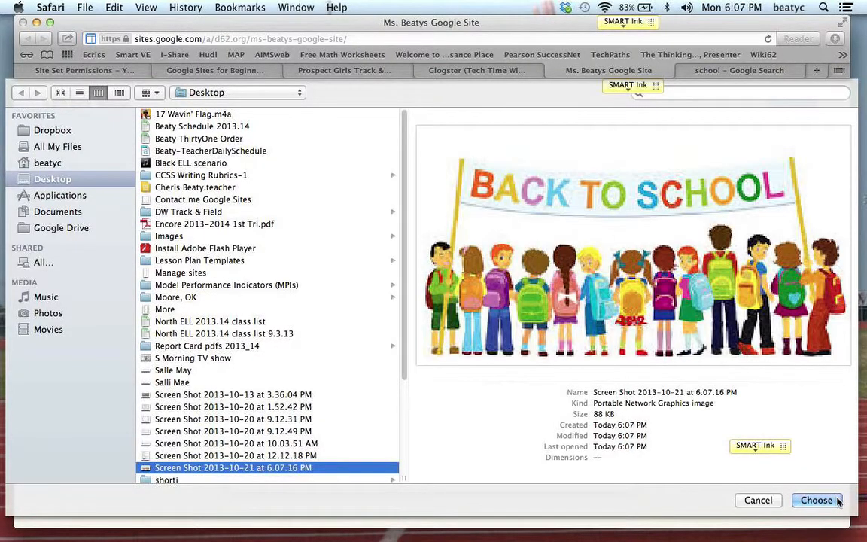
click(827, 500)
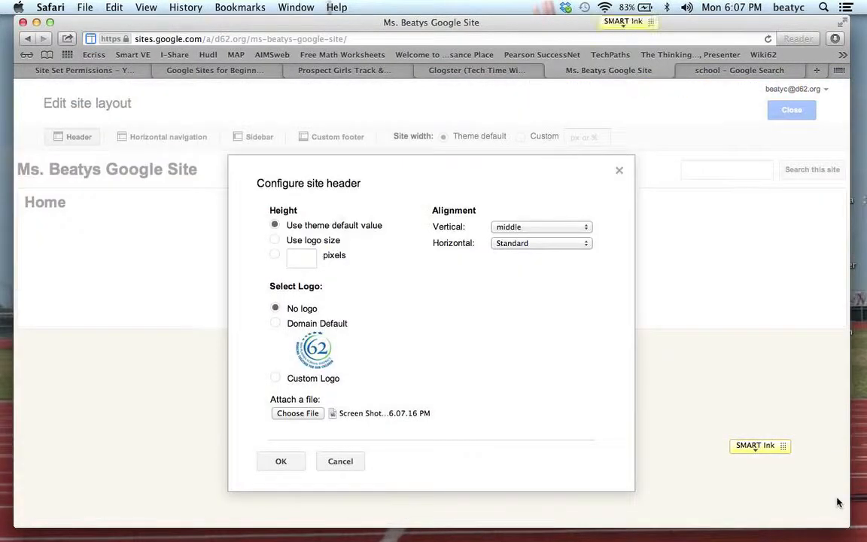
click(281, 461)
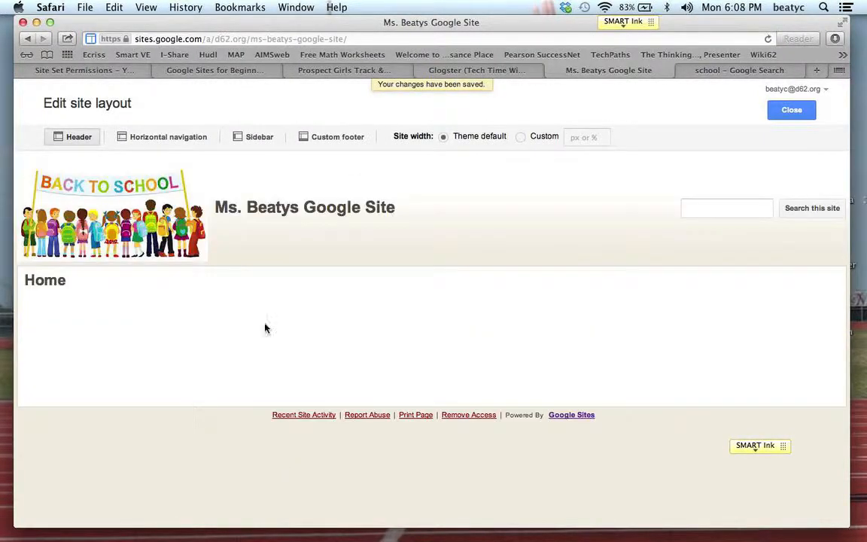
Step: Add horizontal navigation and a sidebar to the site layout
click(189, 138)
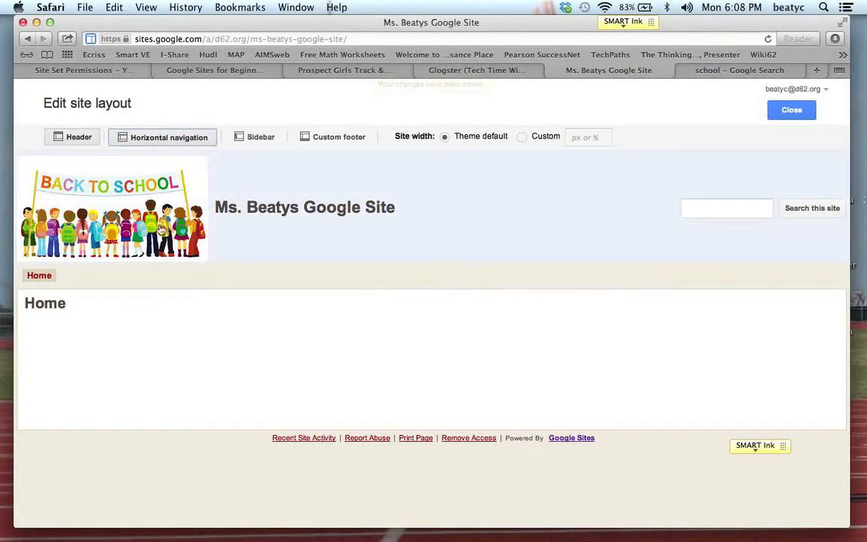
click(260, 137)
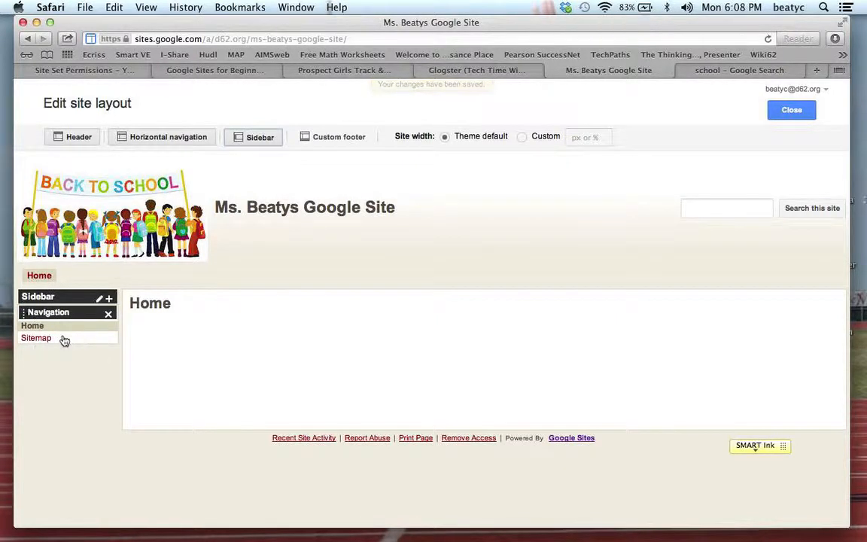
Step: Configure the sidebar navigation to show 3 levels of pages and exclude the Sitemap link
click(64, 340)
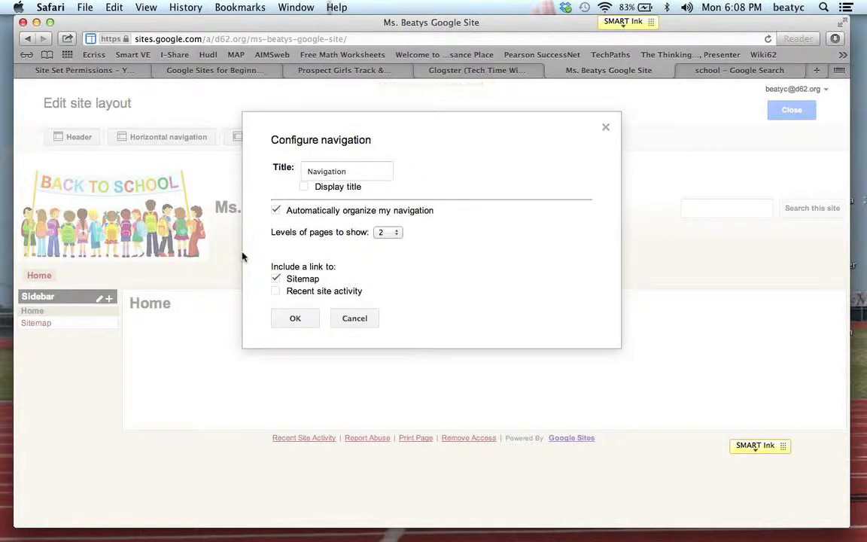
click(277, 278)
click(397, 235)
click(391, 241)
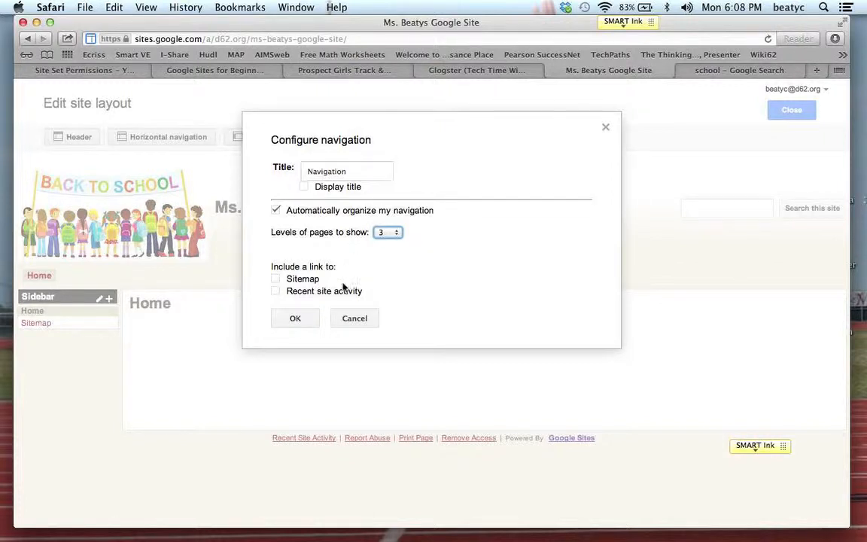
click(295, 318)
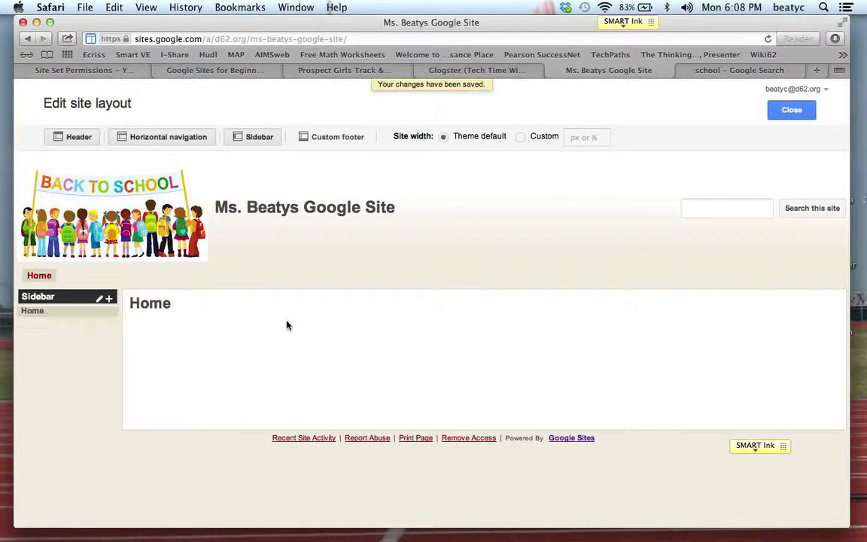
Step: Add a Countdown item to the sidebar
click(109, 299)
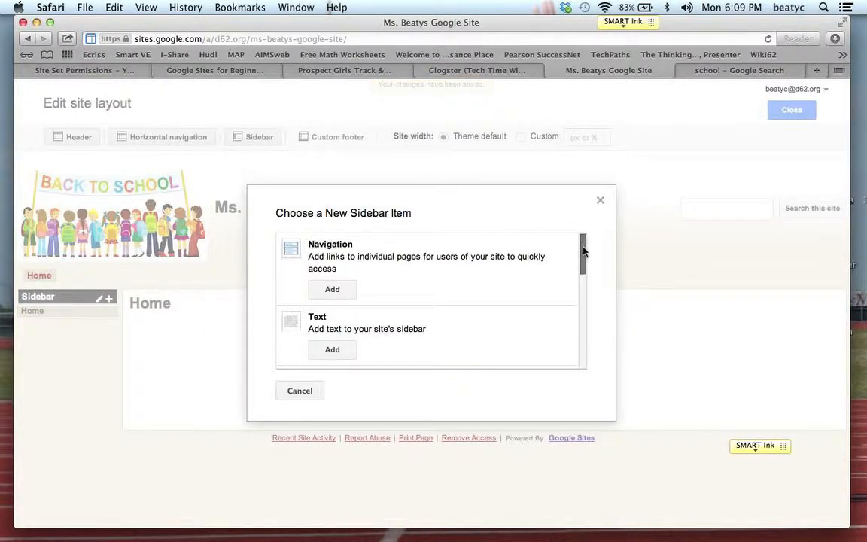
drag(584, 250, 582, 319)
click(342, 315)
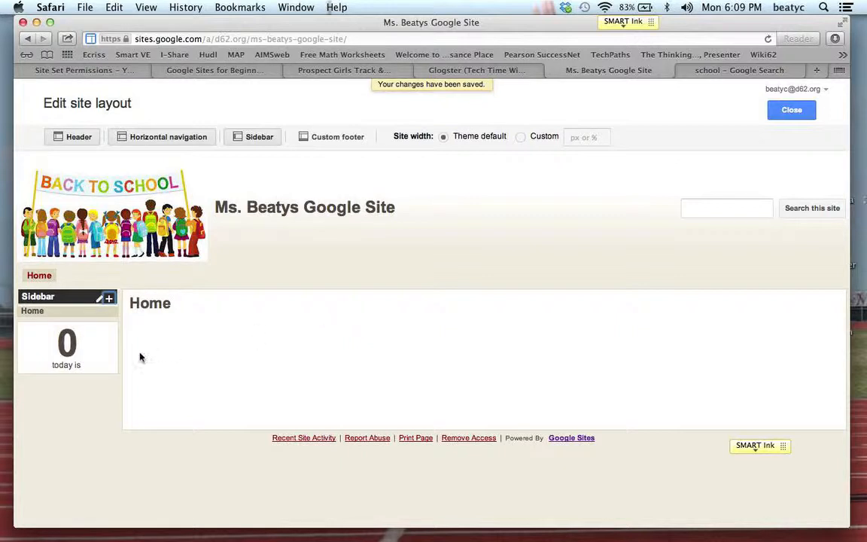
Step: Configure the sidebar countdown with the event "Halloween" and the event date October 31, 2013
click(70, 358)
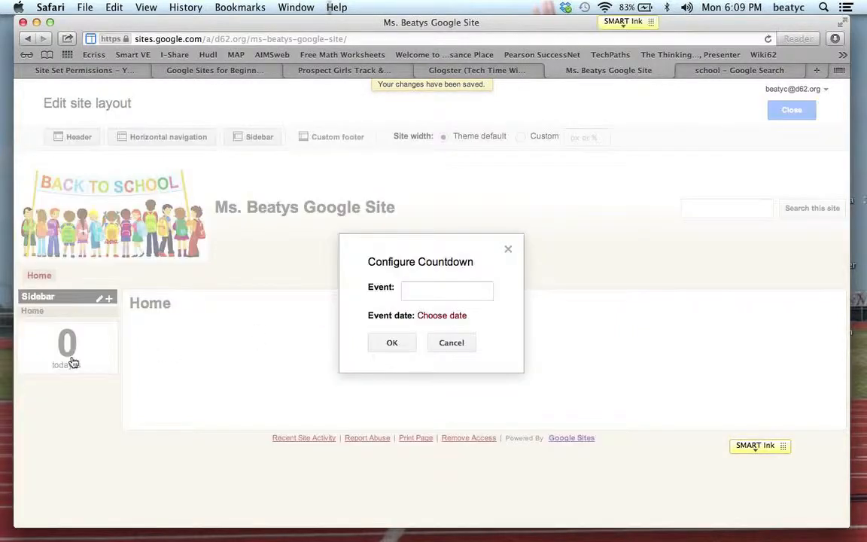
click(418, 288)
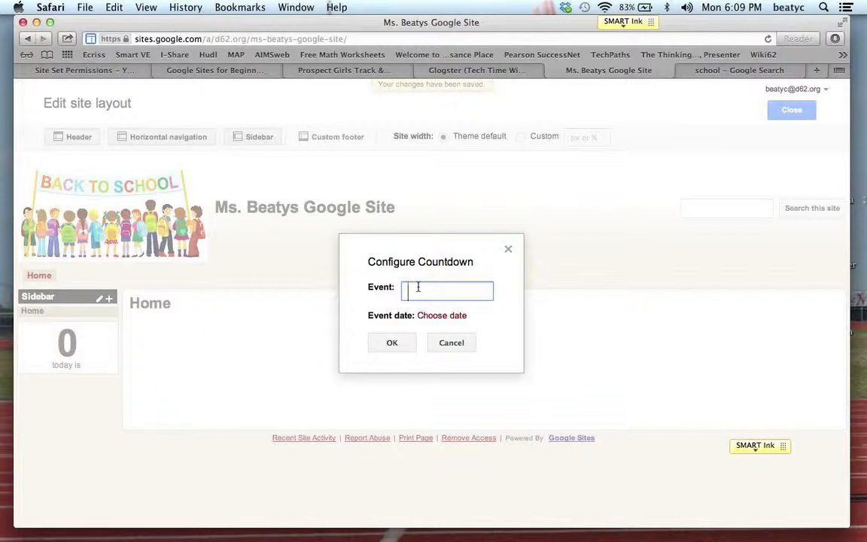
text(Hal)
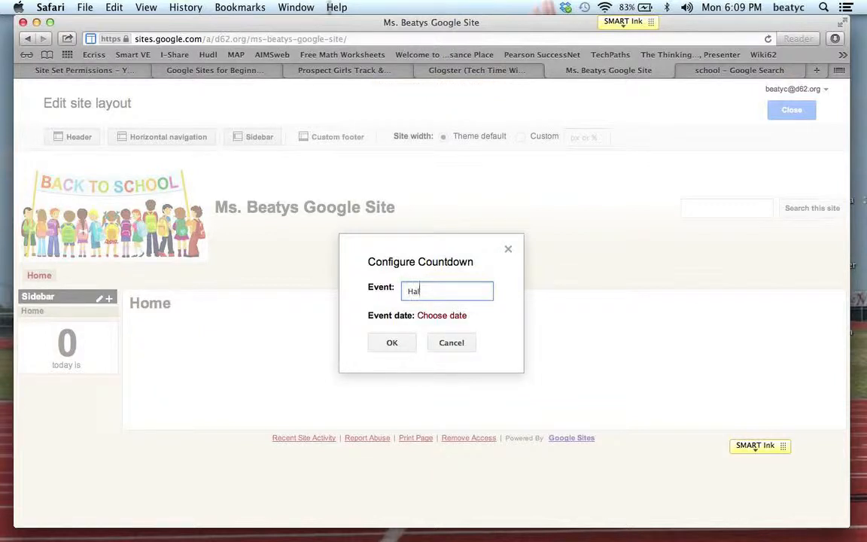
text(loween)
click(435, 317)
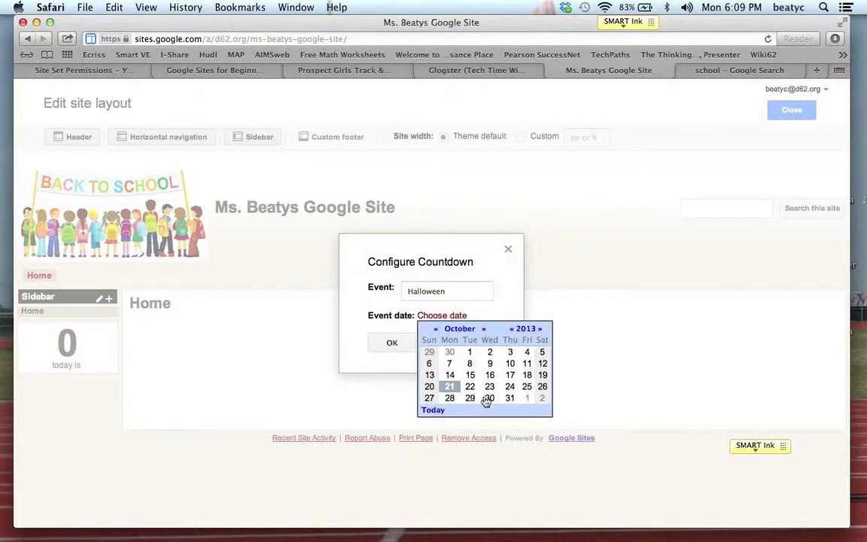
click(510, 398)
click(393, 343)
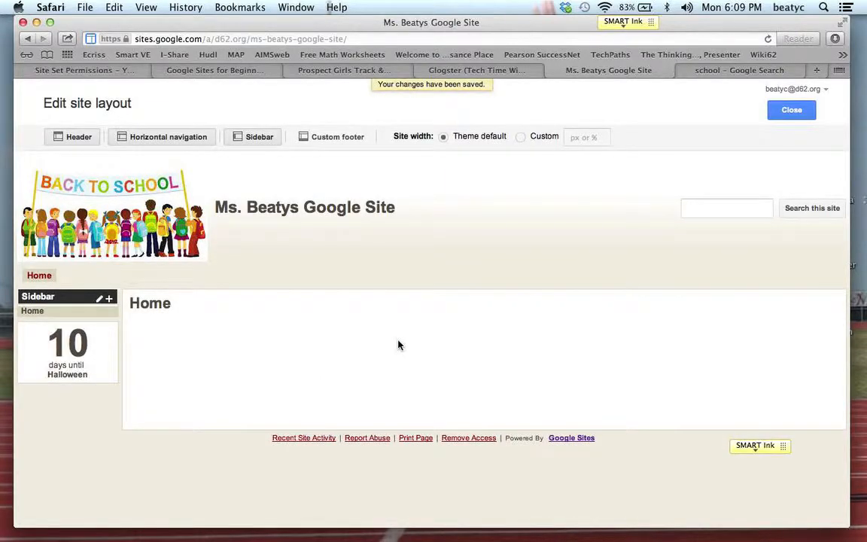
click(108, 299)
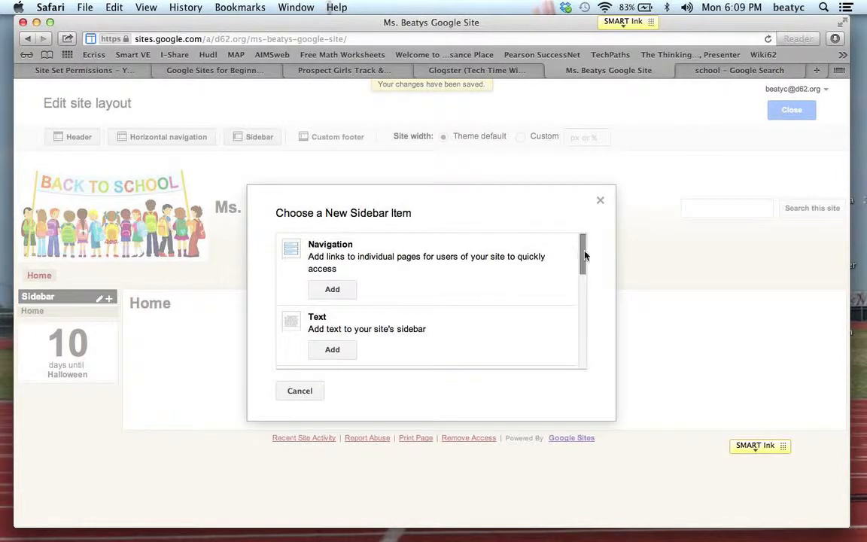
mouse_move(585, 256)
mouse_down()
mouse_move(577, 358)
mouse_move(576, 246)
mouse_up()
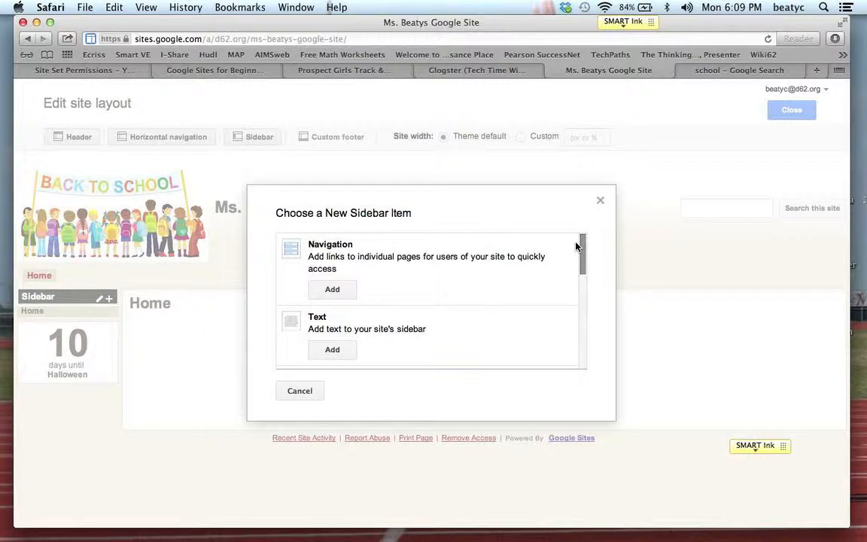
click(600, 200)
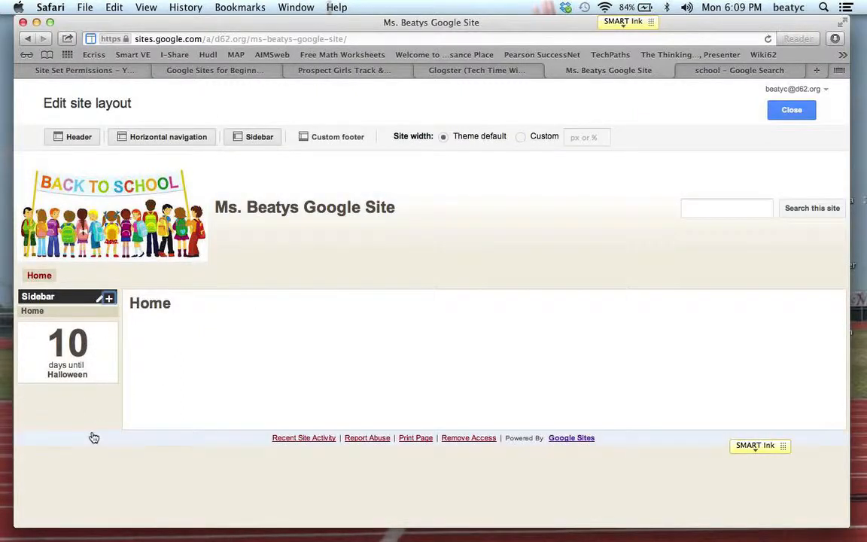
mouse_move(95, 357)
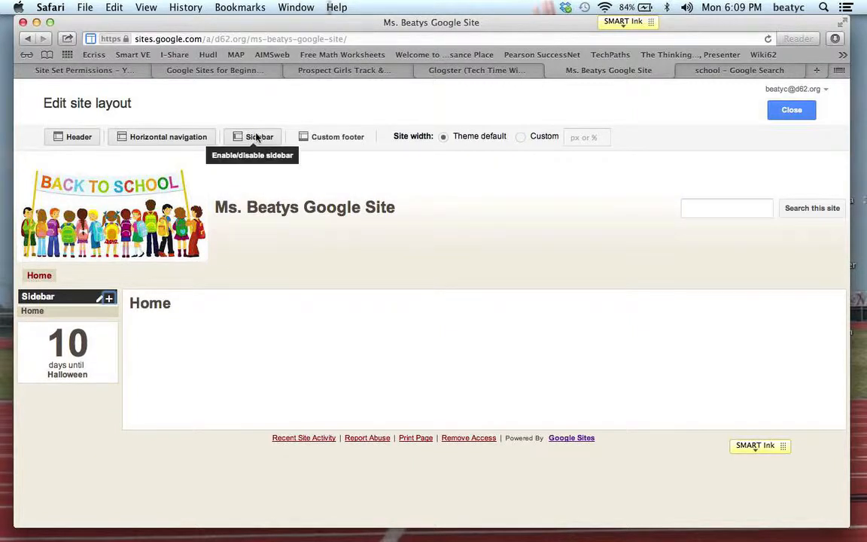
Step: Add a custom footer reading "We will always be safe, caring and respectful citizens at North School." and close the site layout editor
click(335, 134)
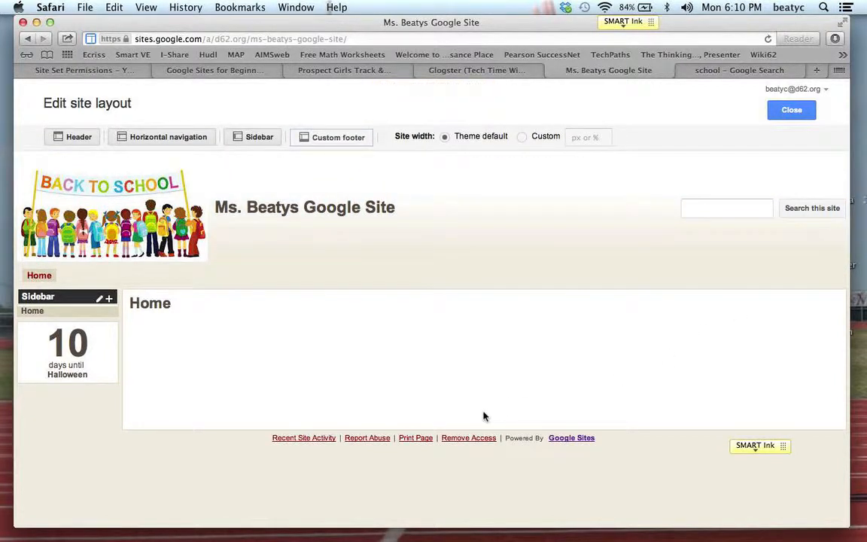
click(329, 142)
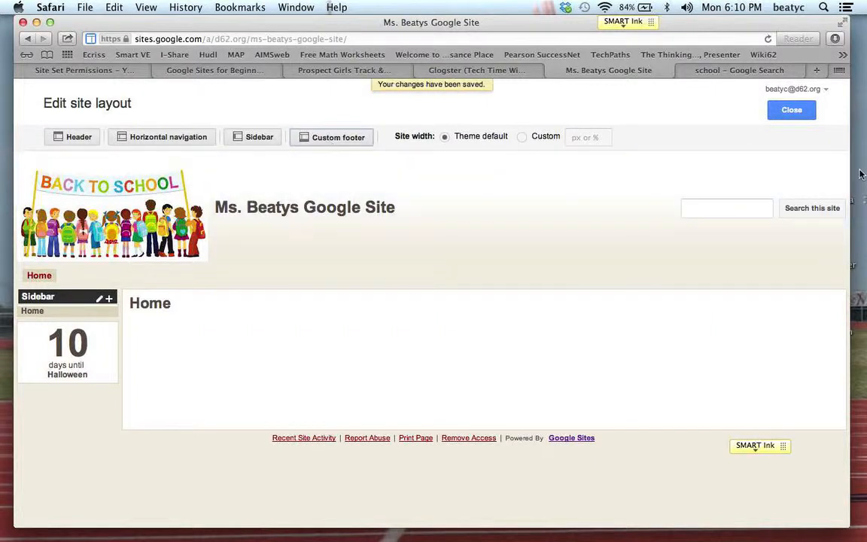
click(124, 444)
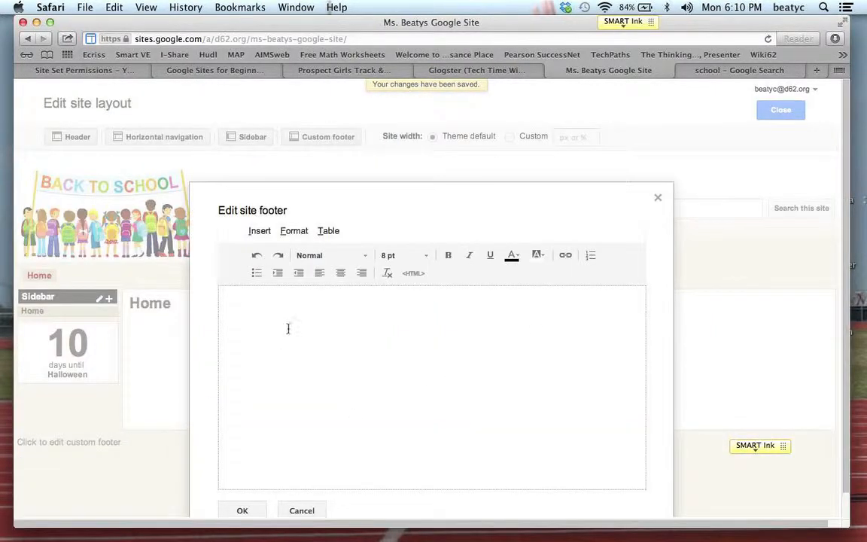
text(We w)
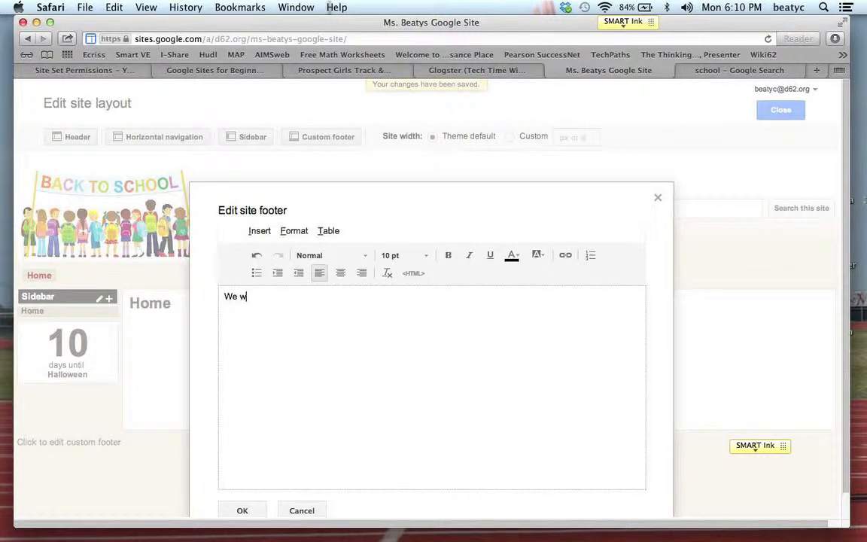
text(ill always be)
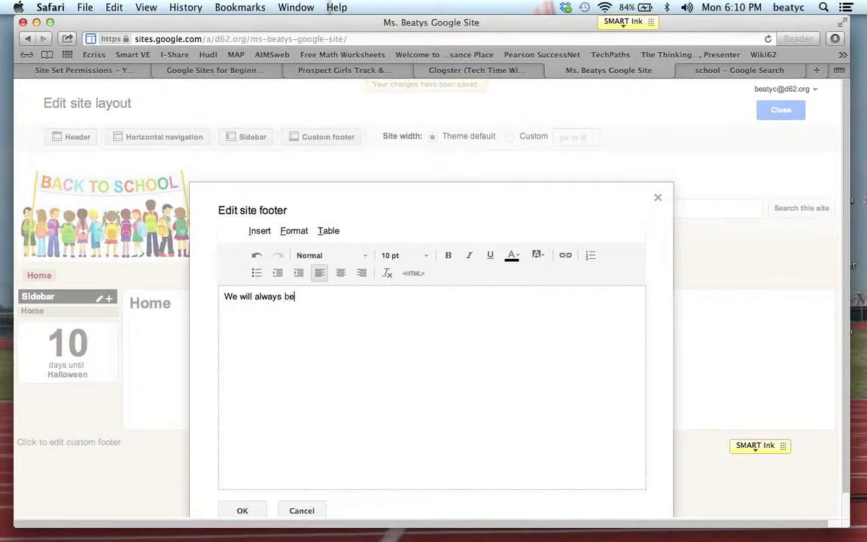
text( safe, ca)
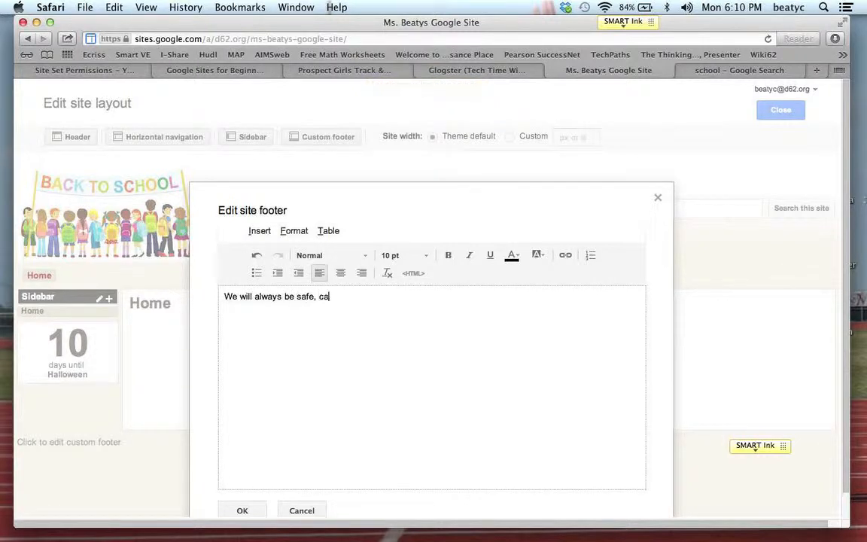
text(ring and respectful)
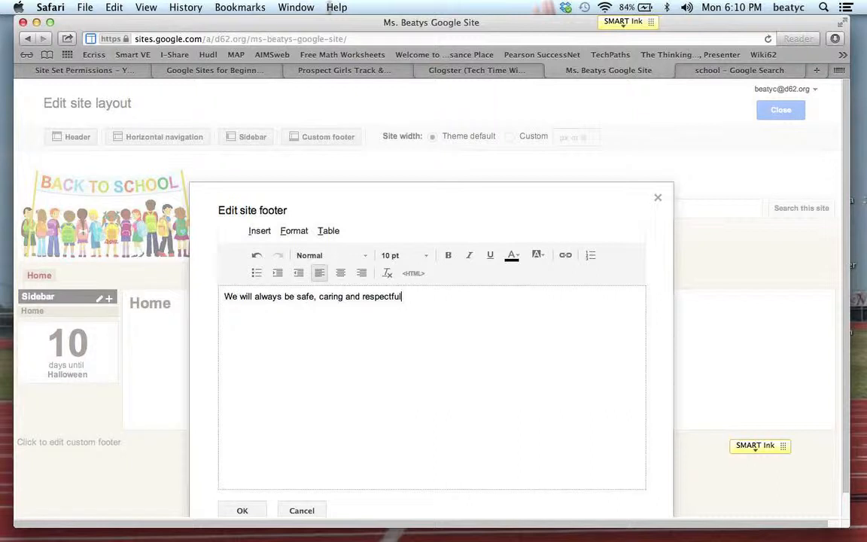
text( citic)
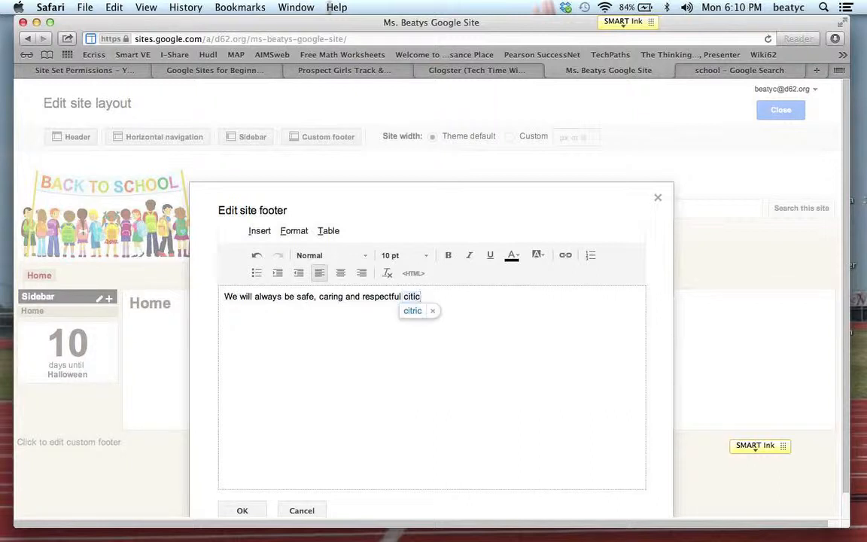
key(BackSpace)
text(zens)
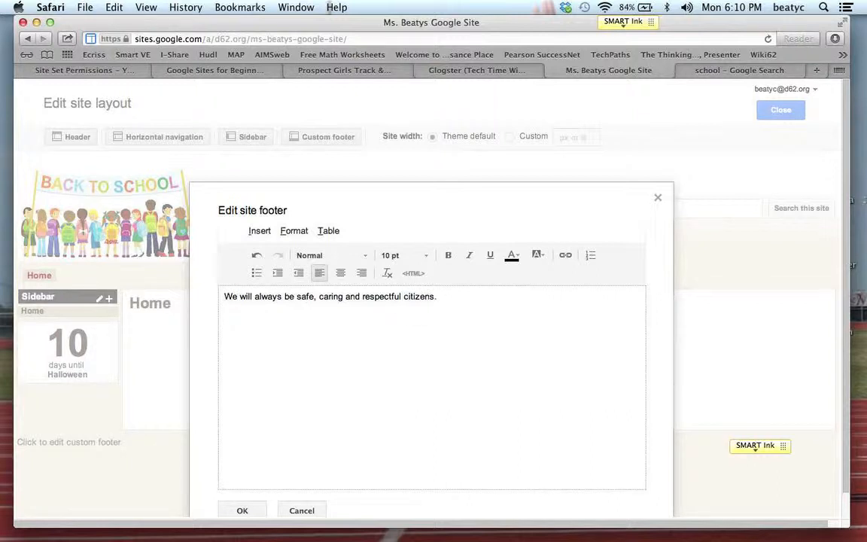
text( at North School)
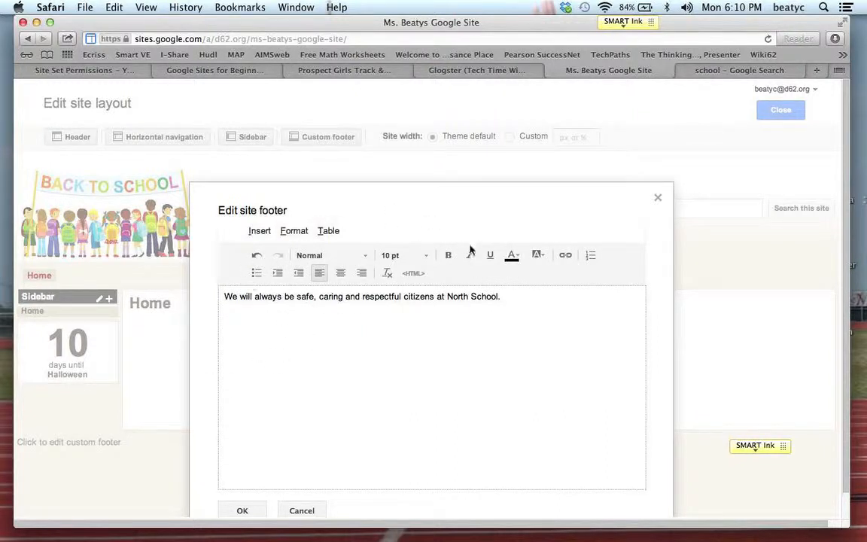
click(252, 510)
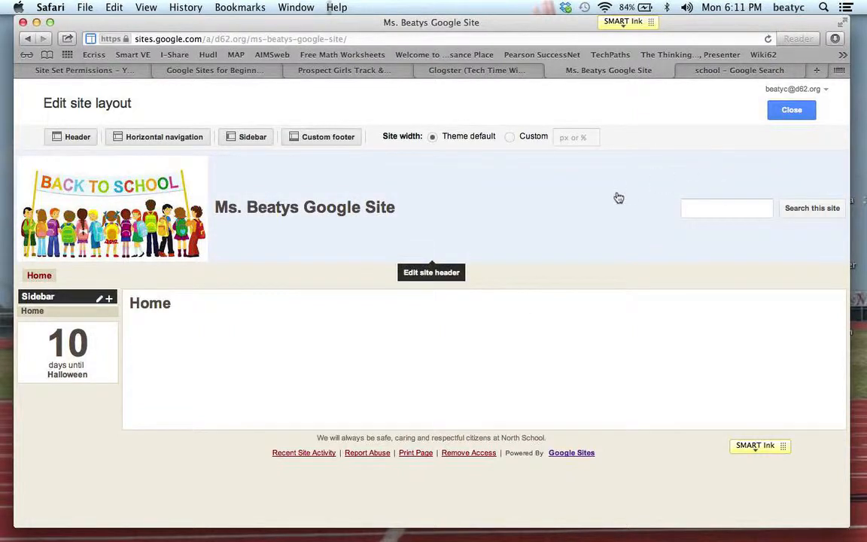
click(790, 110)
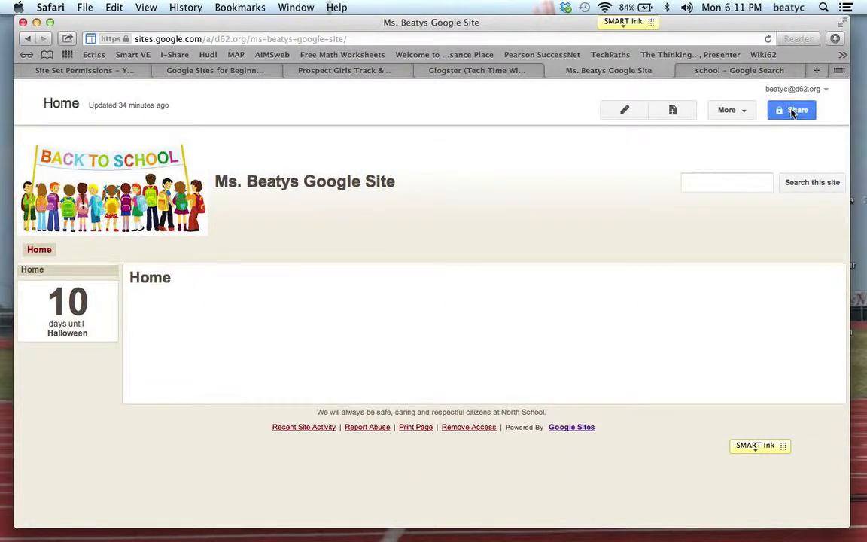